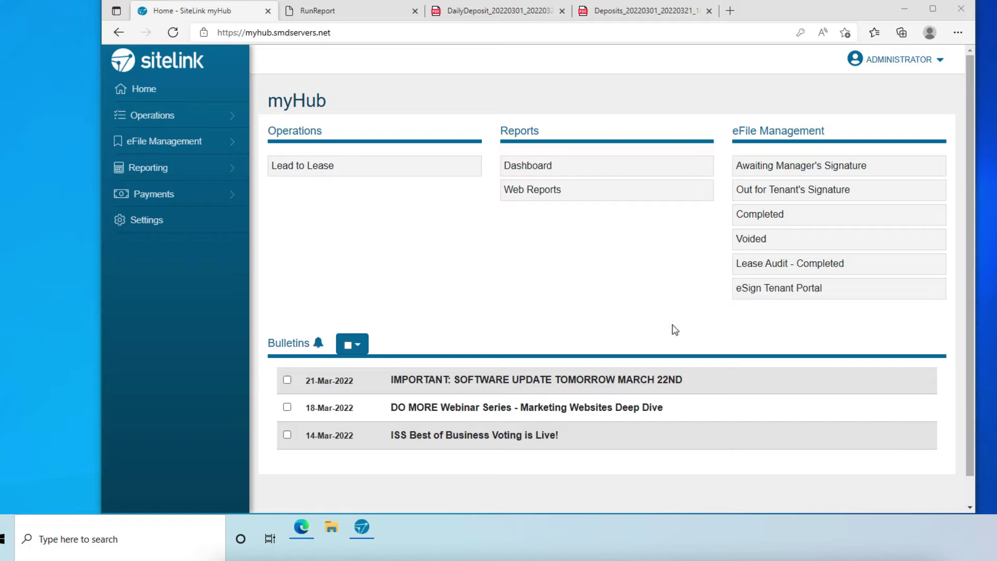
List payment transactions from 01-Jan-2022 to 21-Mar-2022 to see refunds and voids.
left_click(212, 197)
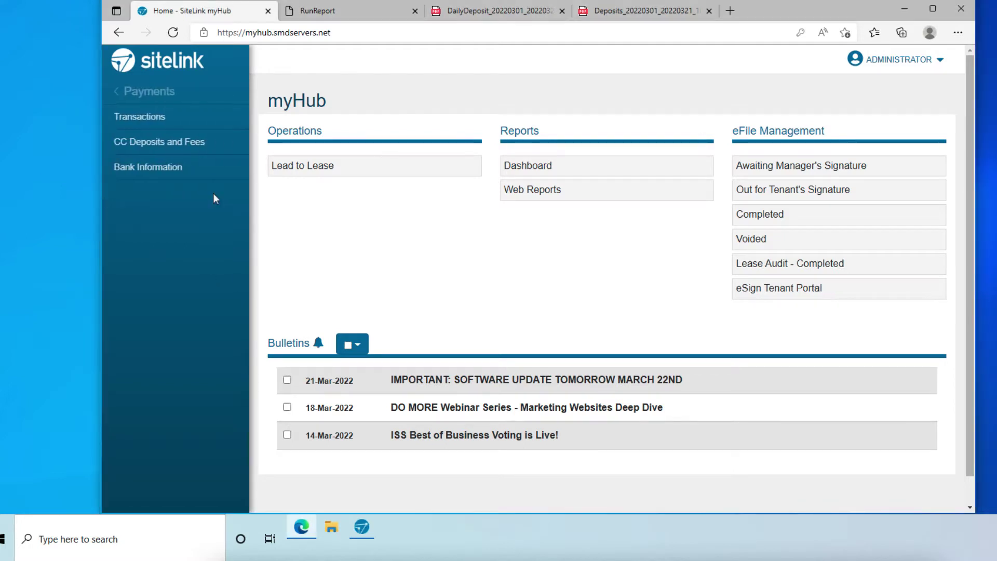
left_click(172, 120)
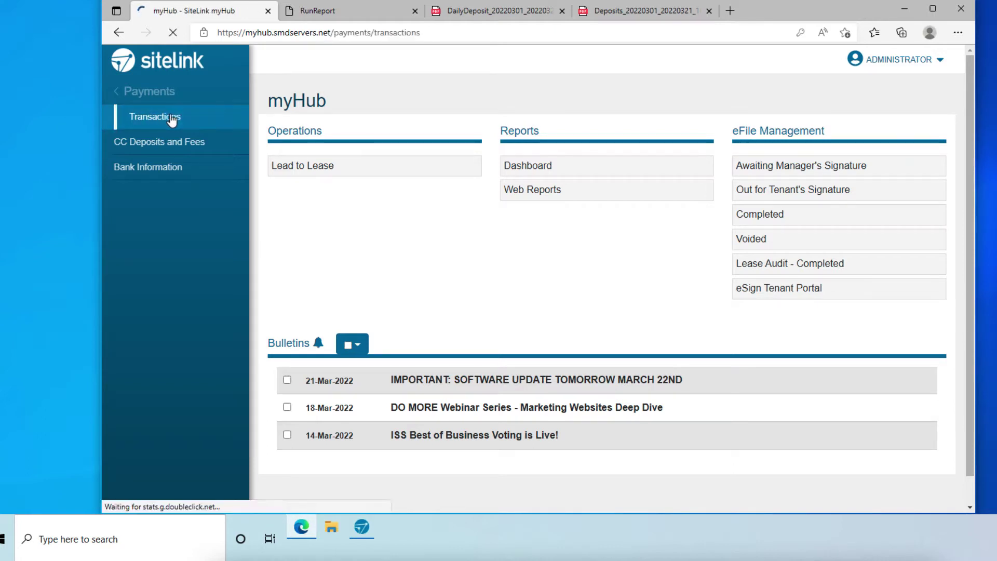
left_click(364, 146)
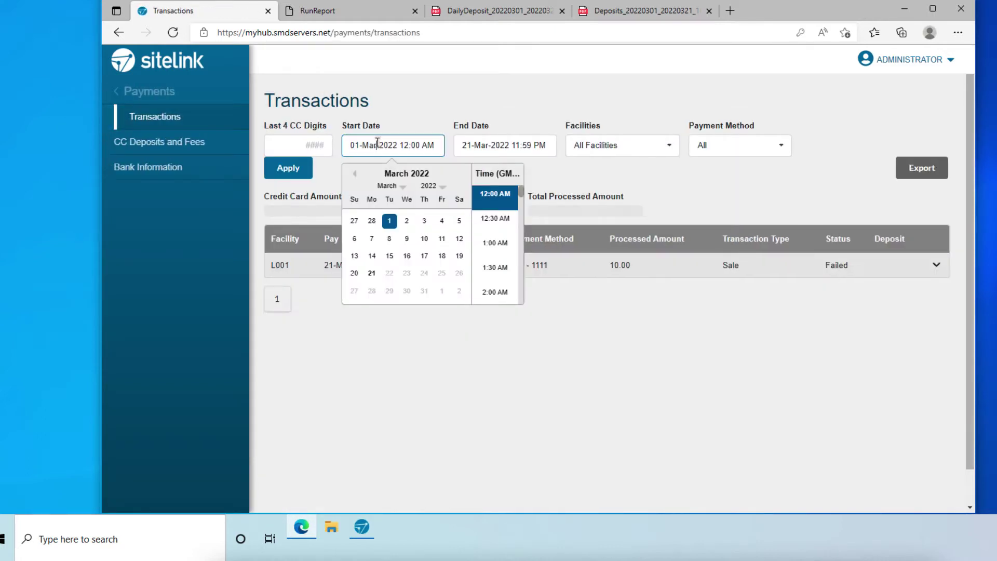
left_click(356, 175)
left_click(355, 175)
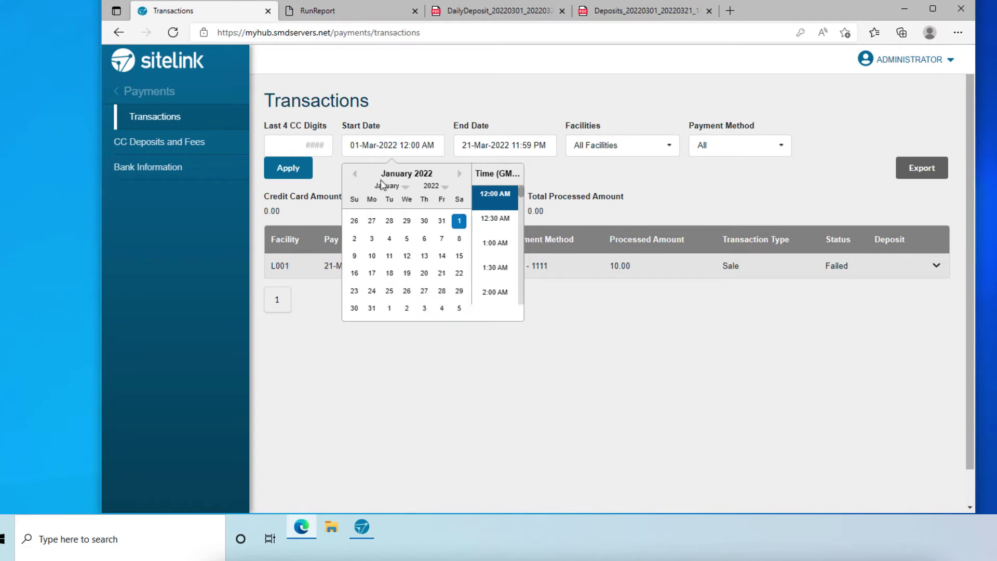
left_click(459, 221)
left_click(565, 164)
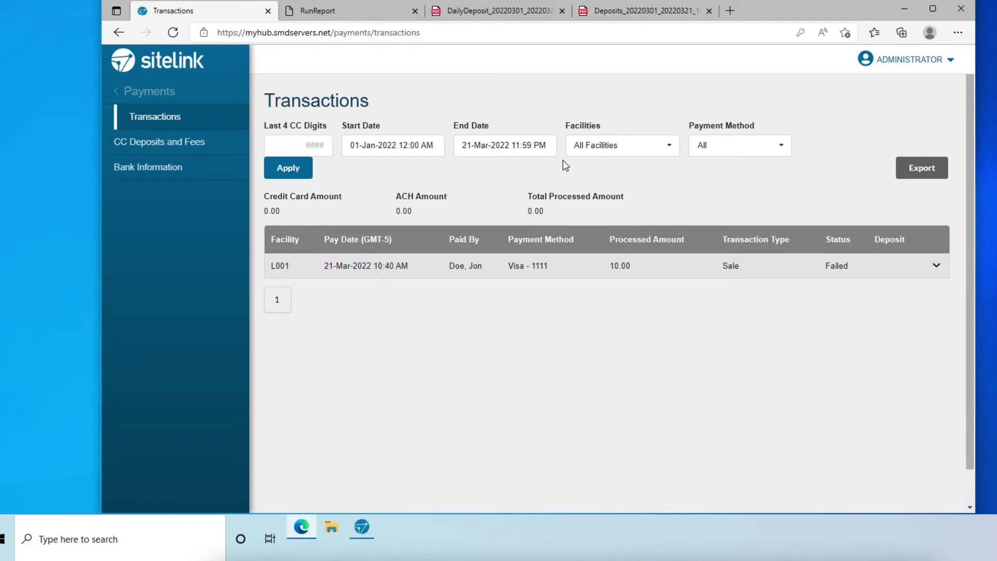
left_click(296, 170)
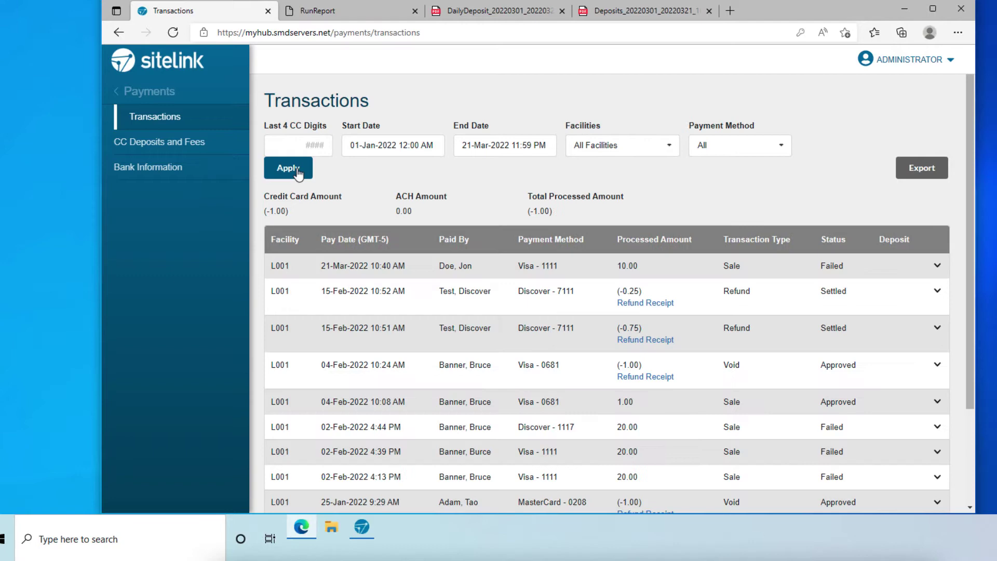
scroll(755, 179, "down", 3)
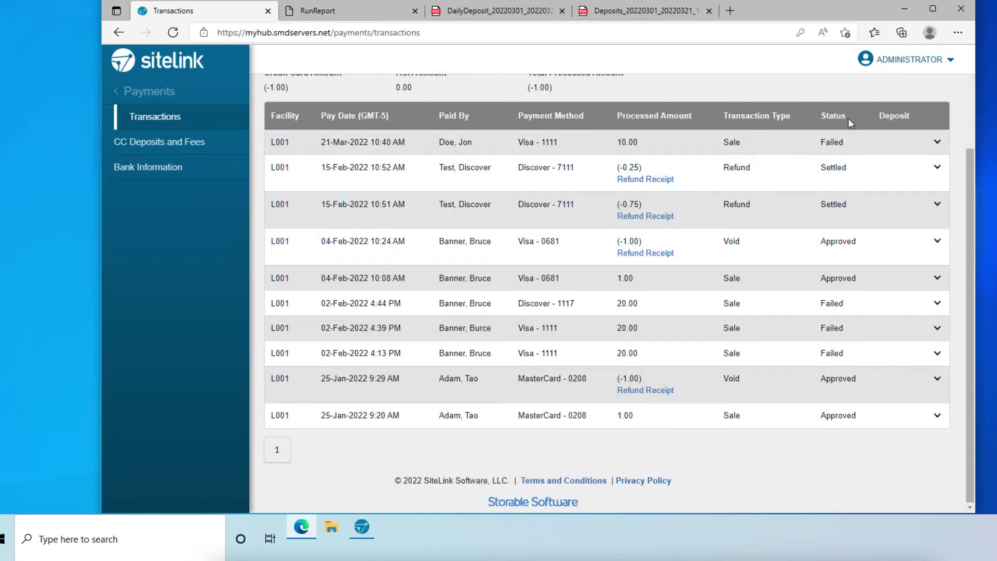
left_click_drag(849, 117, 795, 123)
left_click(861, 118)
left_click_drag(649, 244, 608, 246)
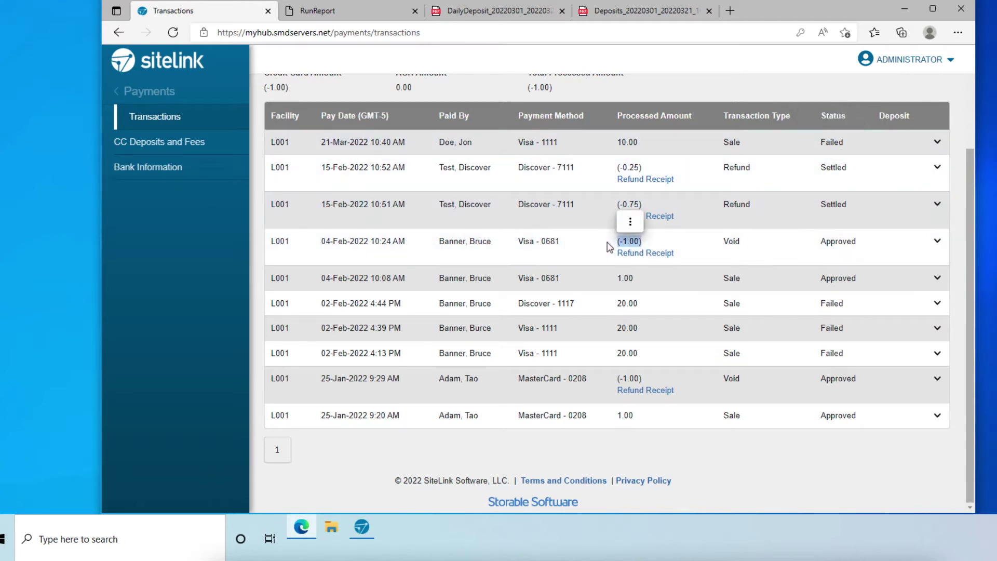
left_click(657, 272)
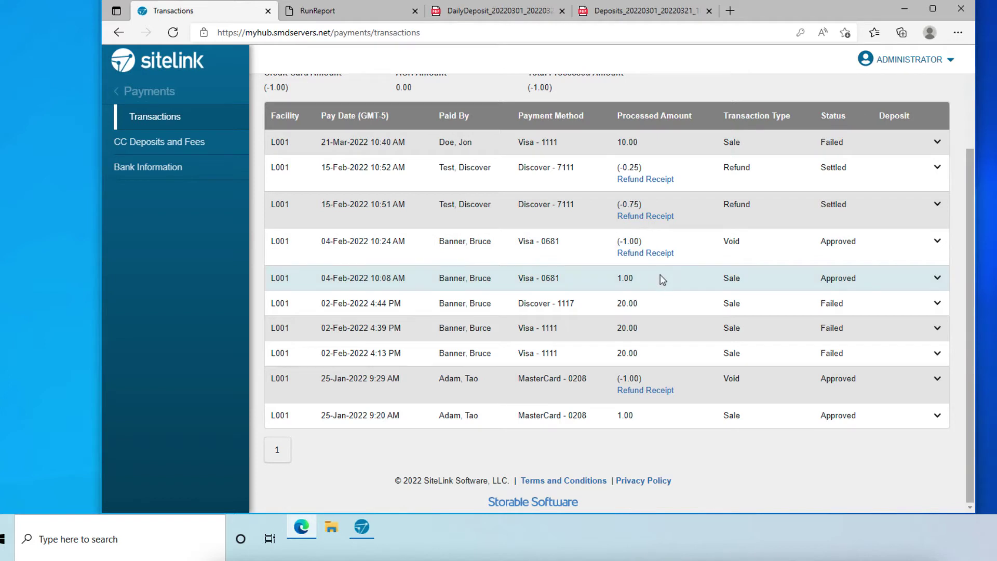
left_click_drag(660, 276, 596, 281)
left_click(669, 283)
scroll(671, 283, "up", 3)
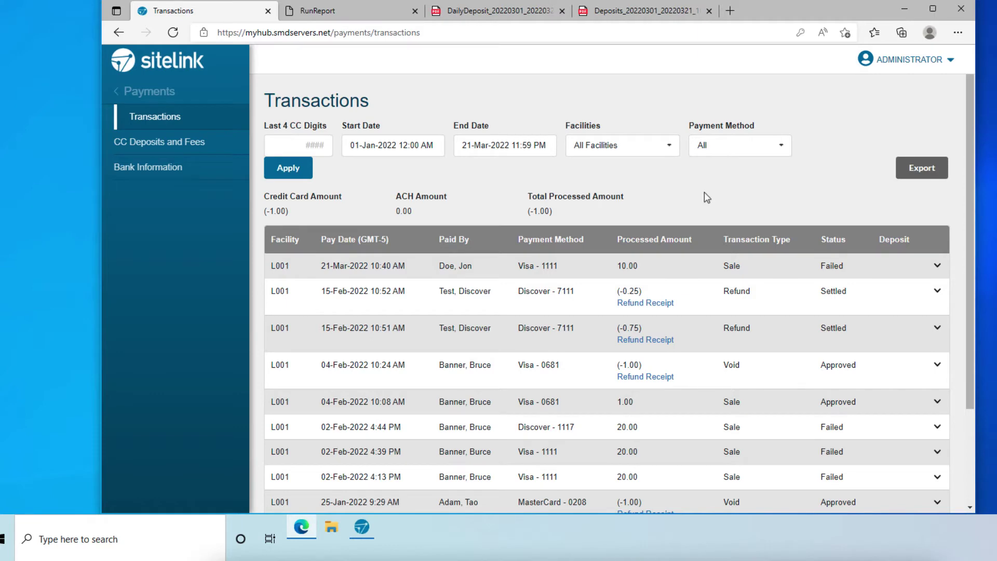
scroll(705, 193, "down", 3)
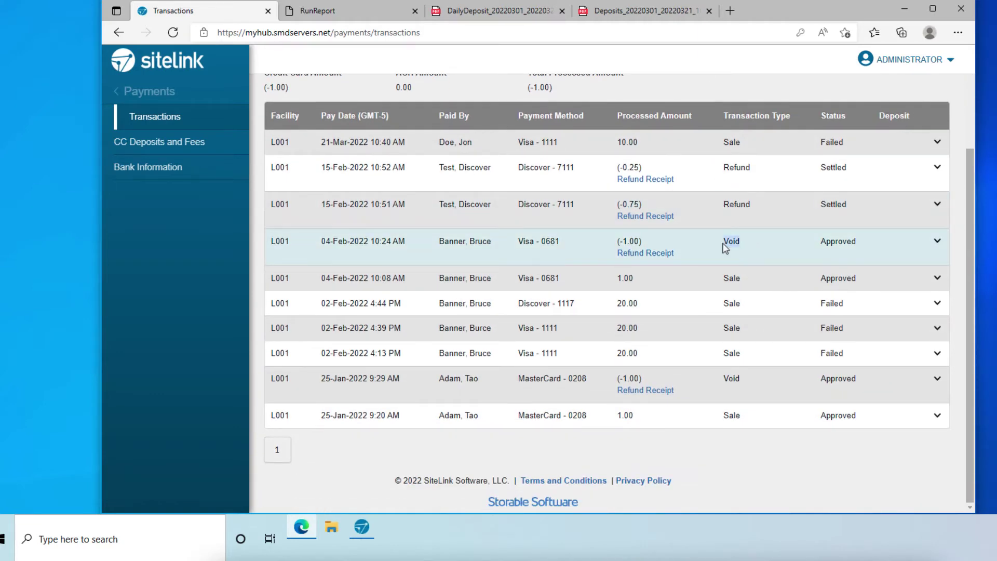
left_click(766, 261)
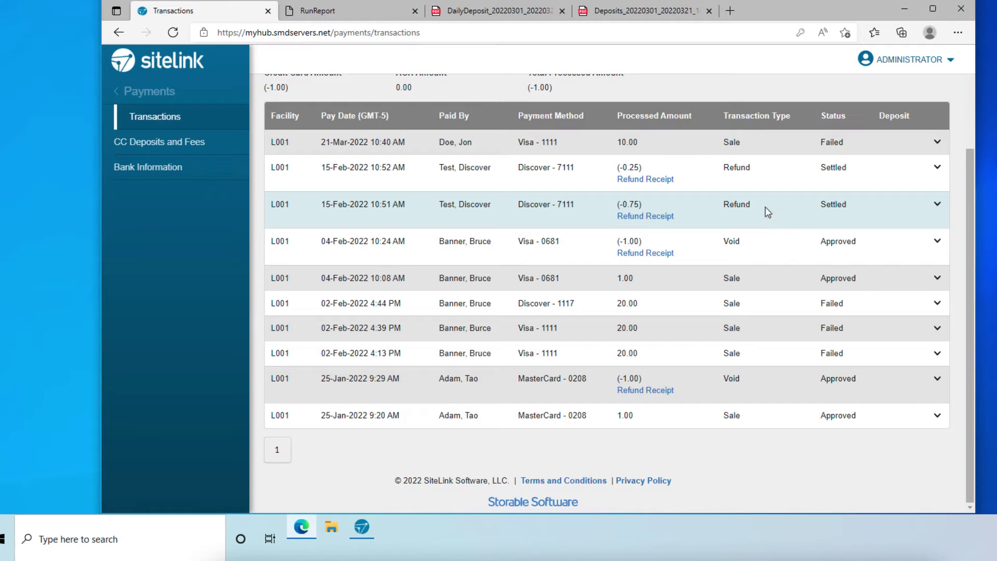
double_click(723, 206)
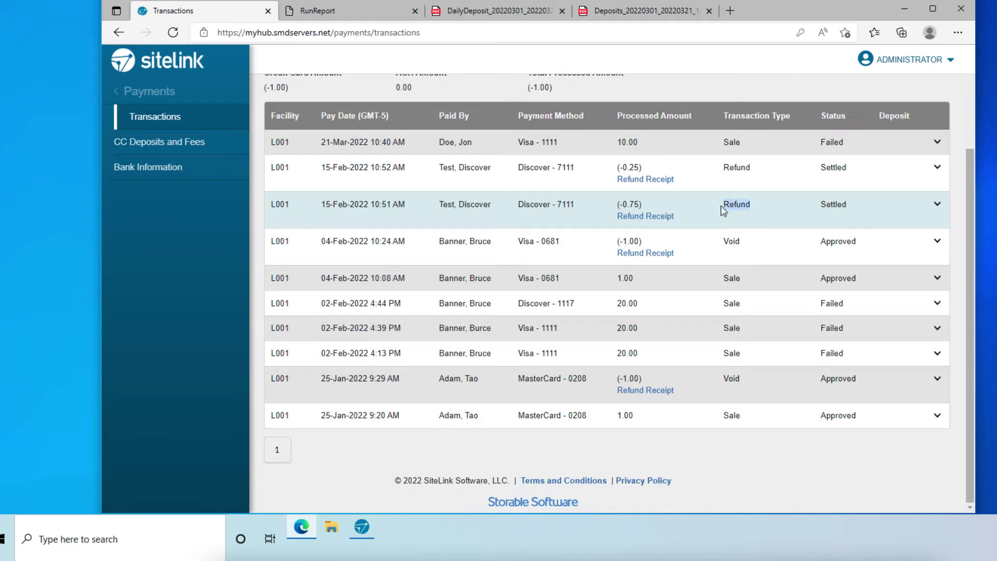
left_click(771, 215)
scroll(774, 210, "up", 3)
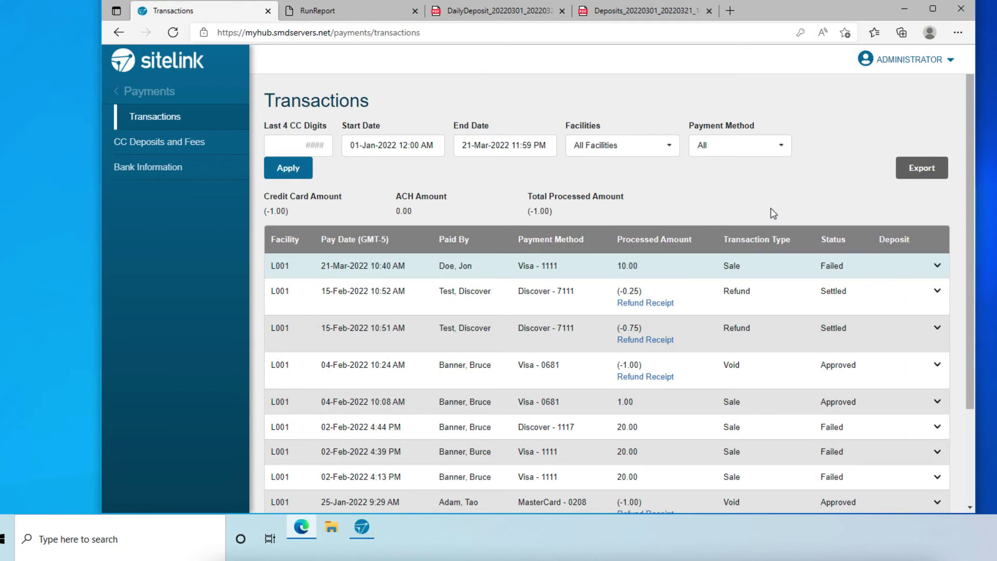
Review the Visa payment row and its note in the Ledger History report.
left_click(378, 8)
scroll(504, 225, "up", 4)
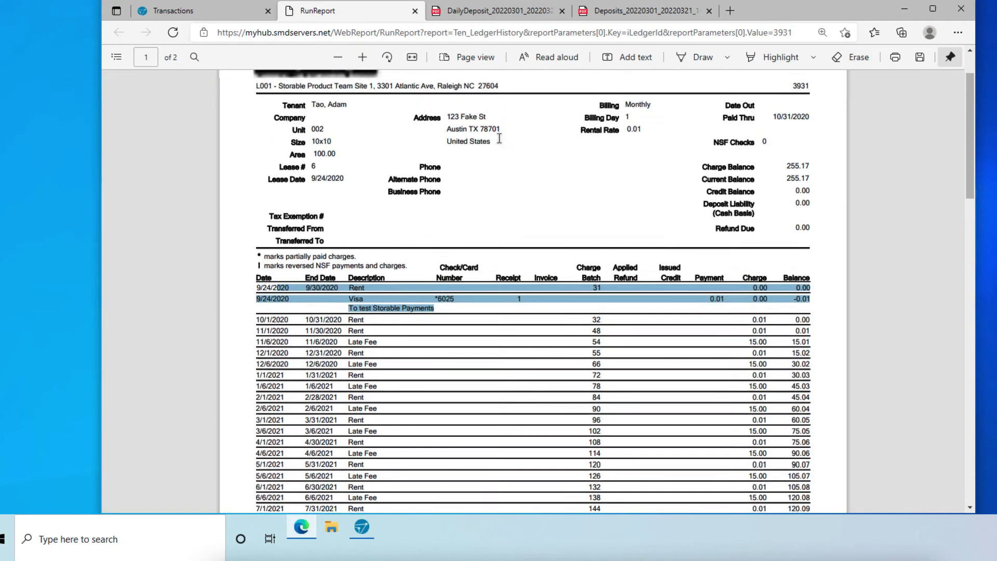
left_click(502, 228)
scroll(424, 242, "down", 3)
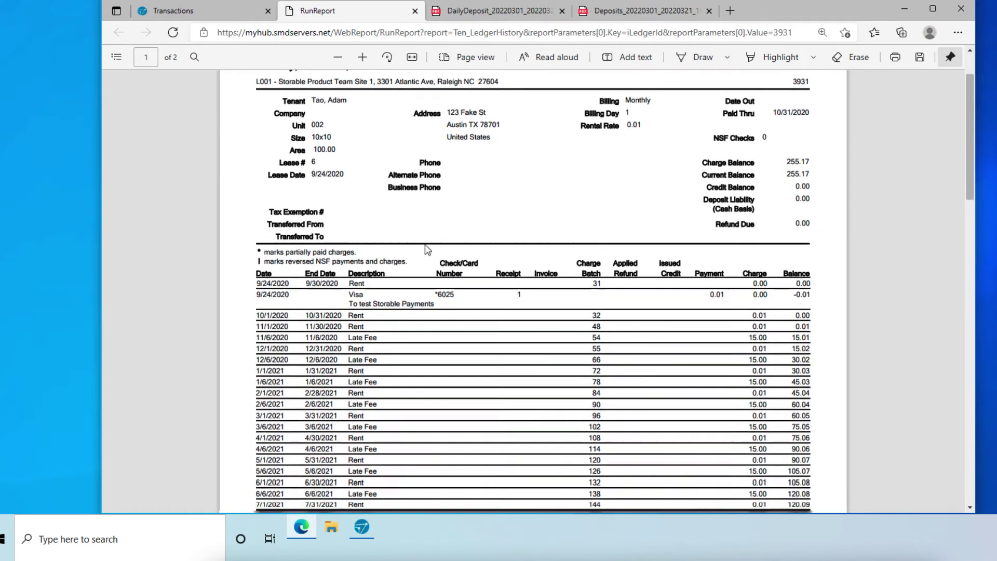
left_click_drag(349, 230, 448, 238)
left_click(450, 238)
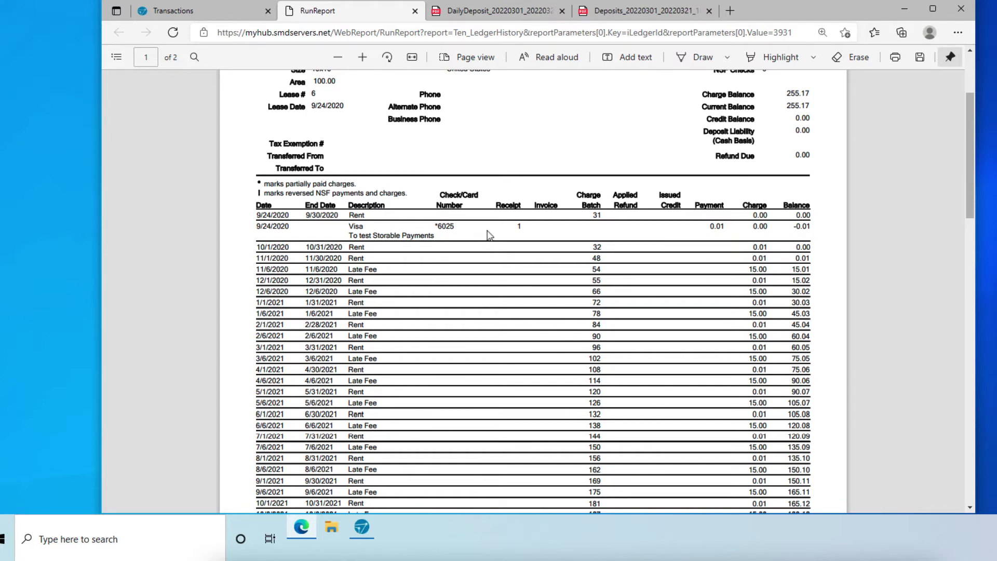
scroll(487, 235, "up", 3)
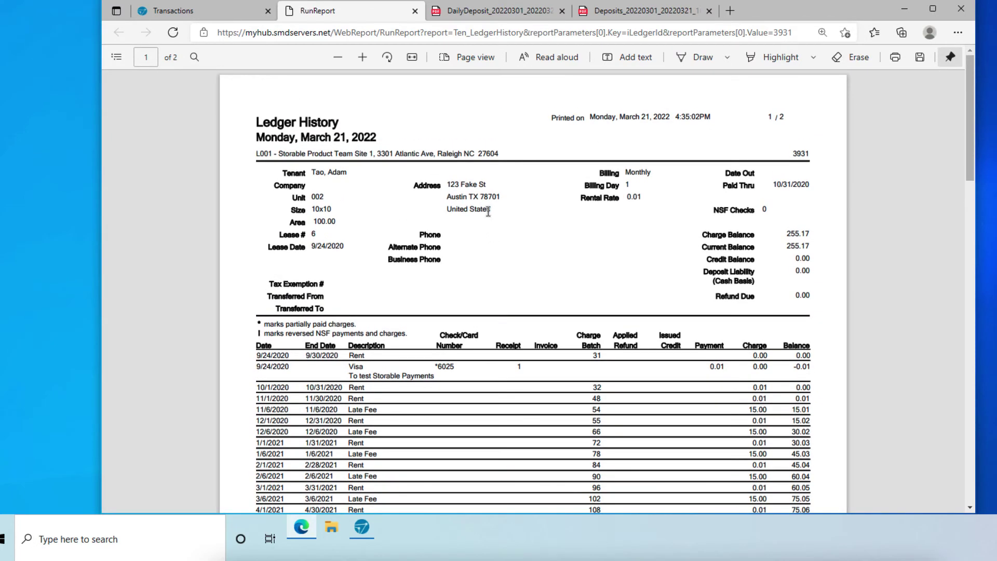
Look over the Returns line in the Daily Deposit report for 21-Mar-2022.
left_click(494, 12)
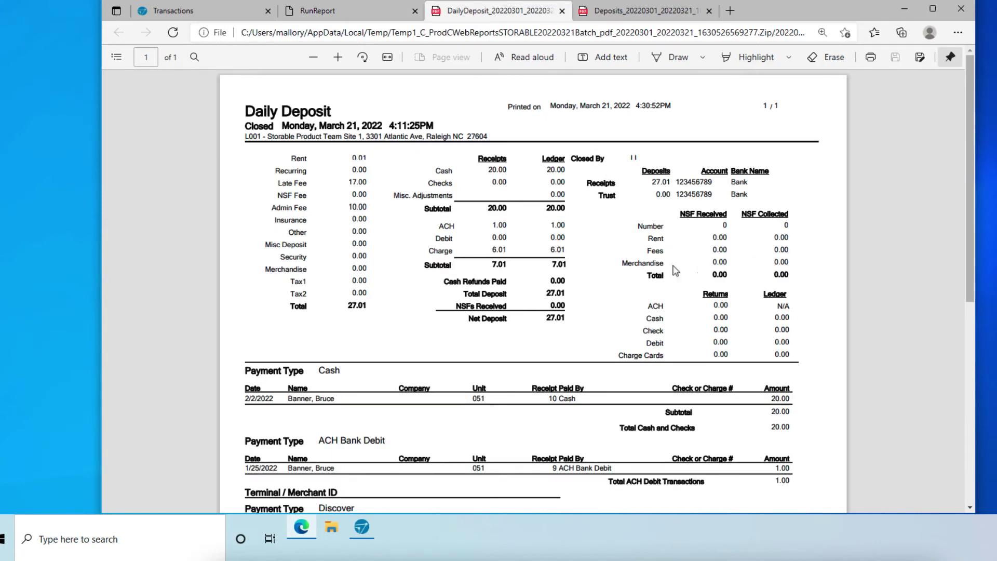
double_click(713, 293)
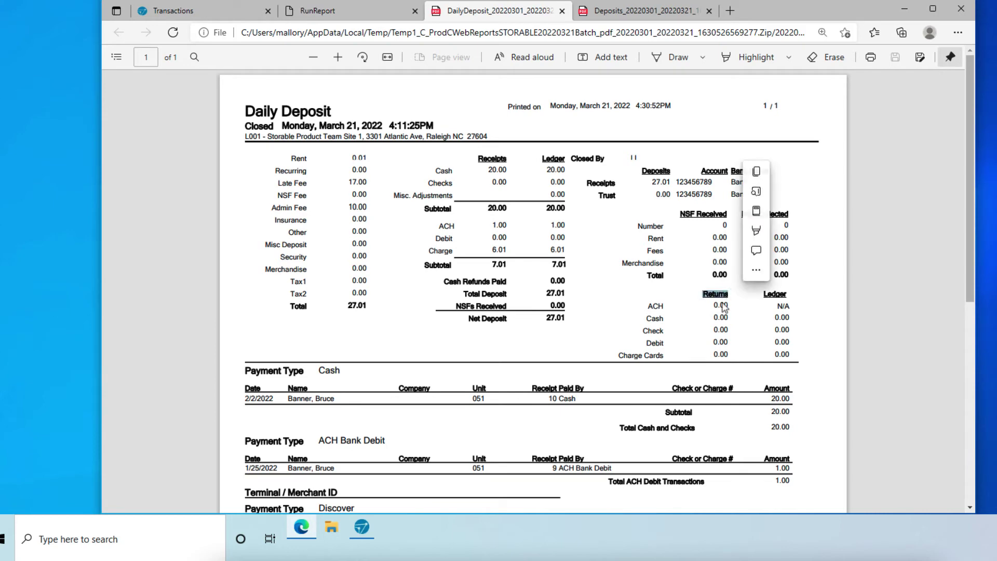
left_click(748, 312)
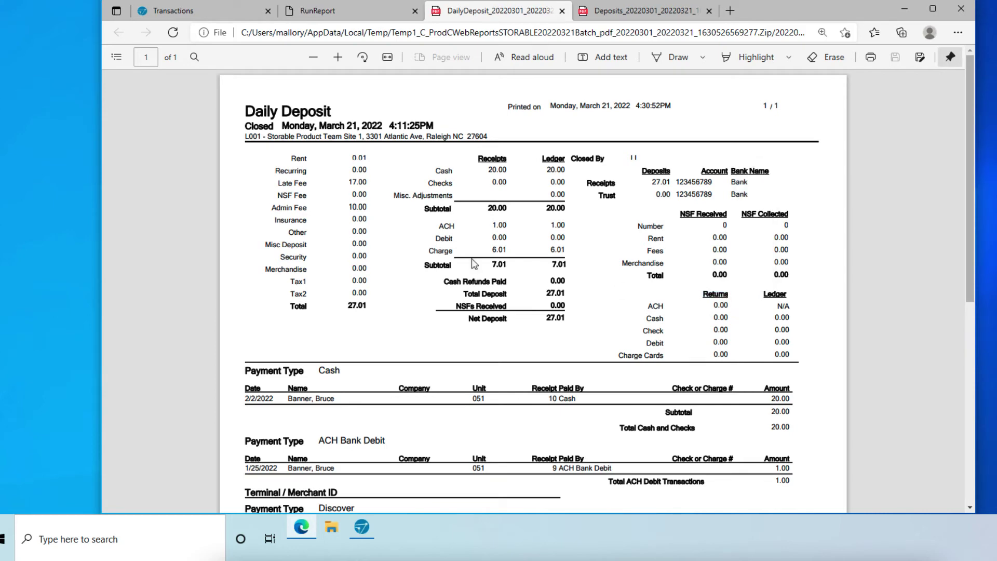
Go from Payments to Reporting > Web Reports to reach site selection for L001–L003.
left_click(242, 17)
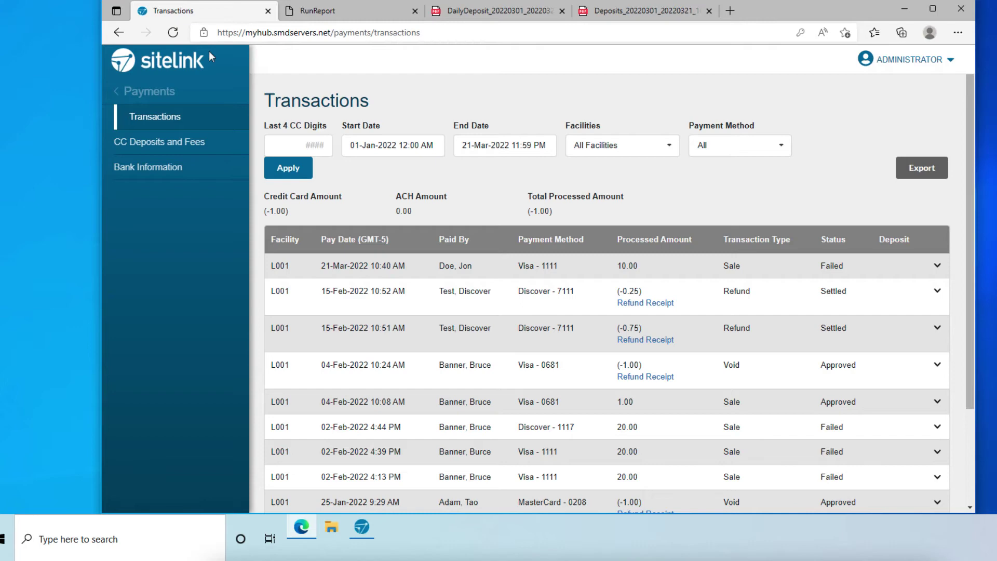
left_click(161, 93)
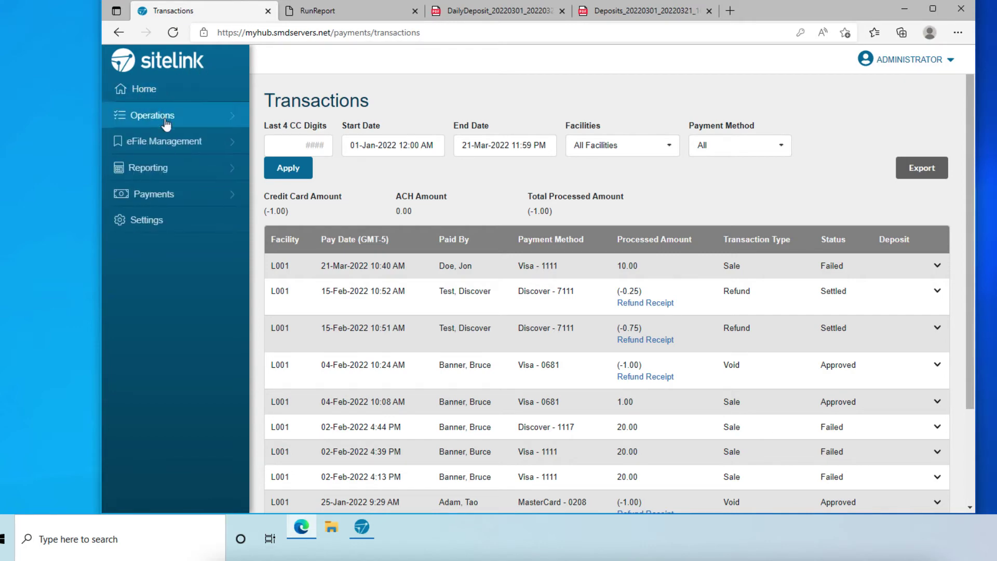
left_click(220, 168)
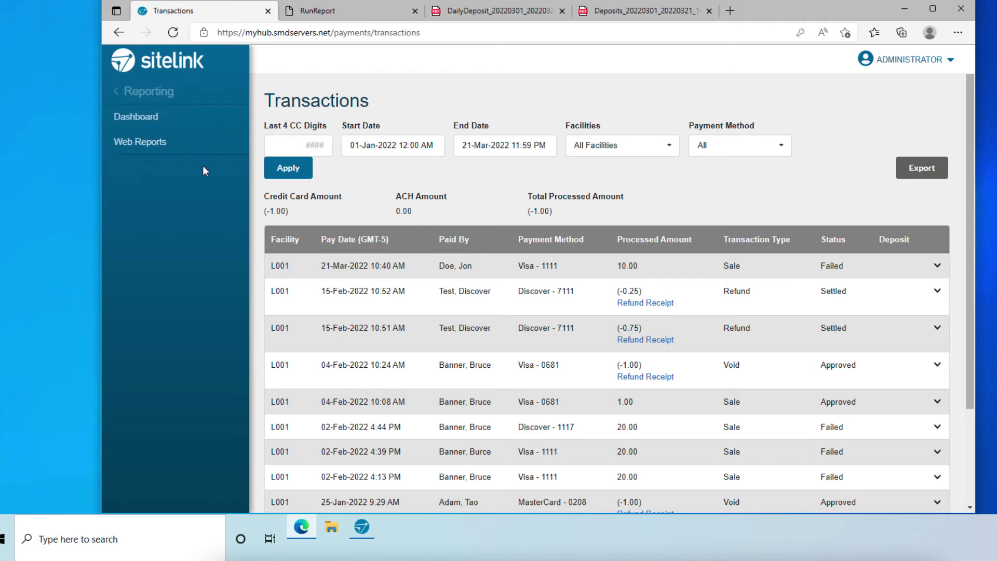
left_click(155, 148)
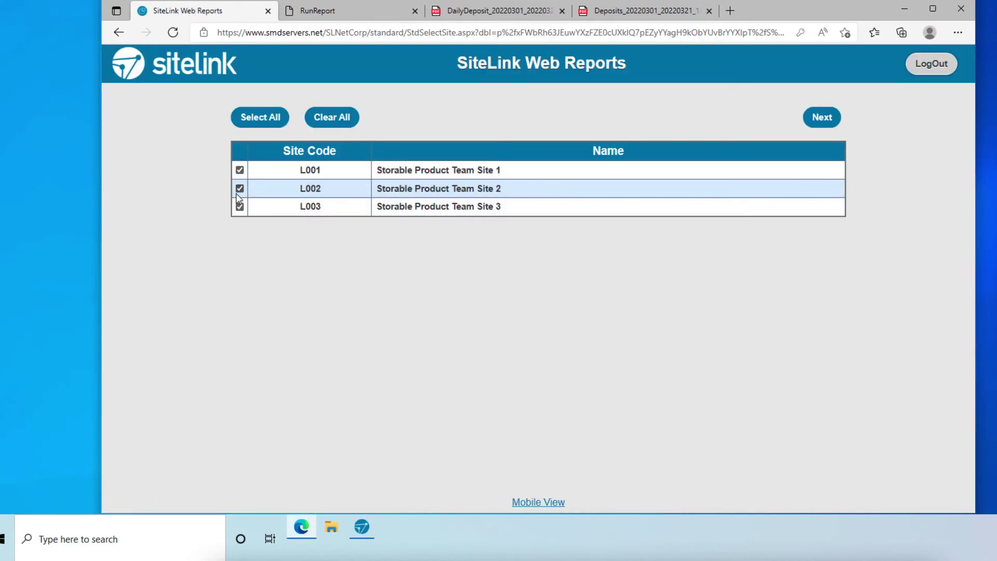
Continue with sites L001–L003 and tick the Daily Deposit and Financials Deposits reports.
left_click(816, 124)
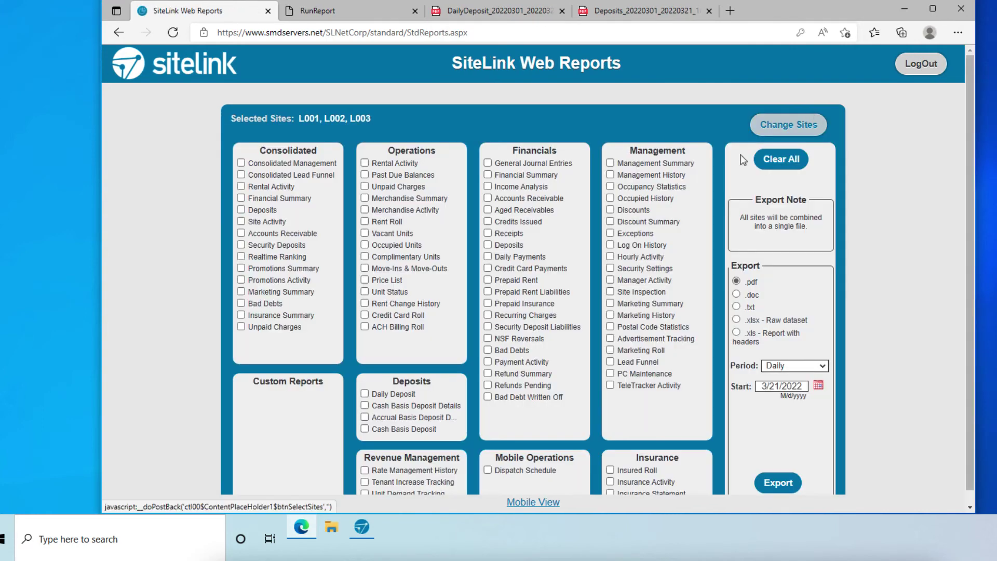
scroll(675, 208, "down", 1)
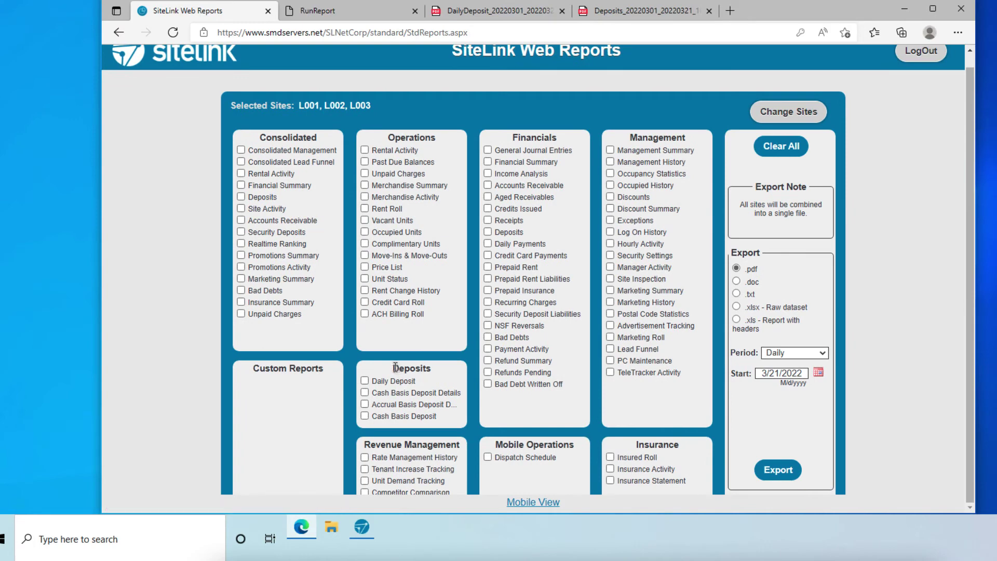
left_click(428, 381)
left_click(365, 382)
left_click_drag(563, 138, 503, 138)
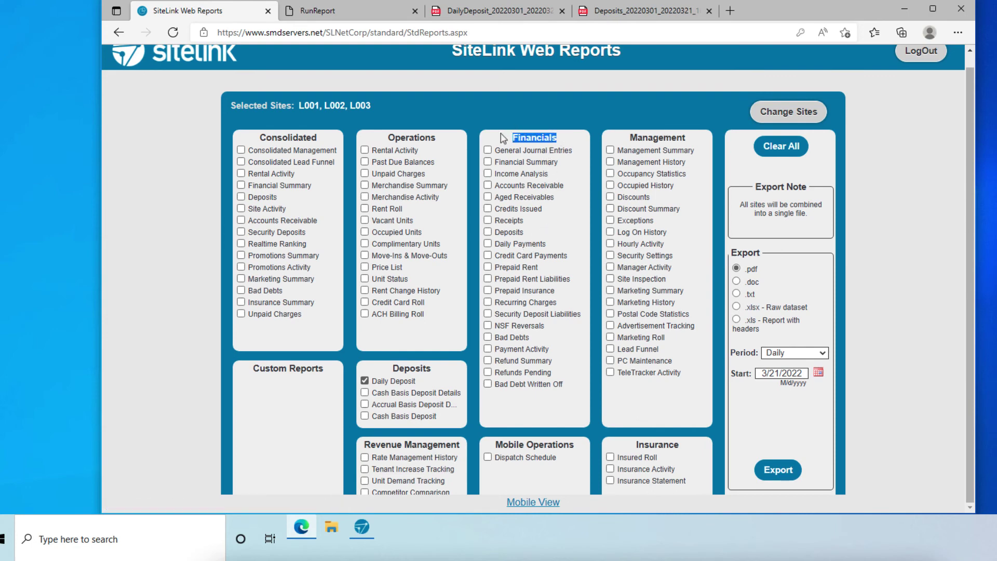
left_click(488, 232)
View the Monthly Deposits PDF, then return to the SiteLink Web Reports page.
left_click(598, 20)
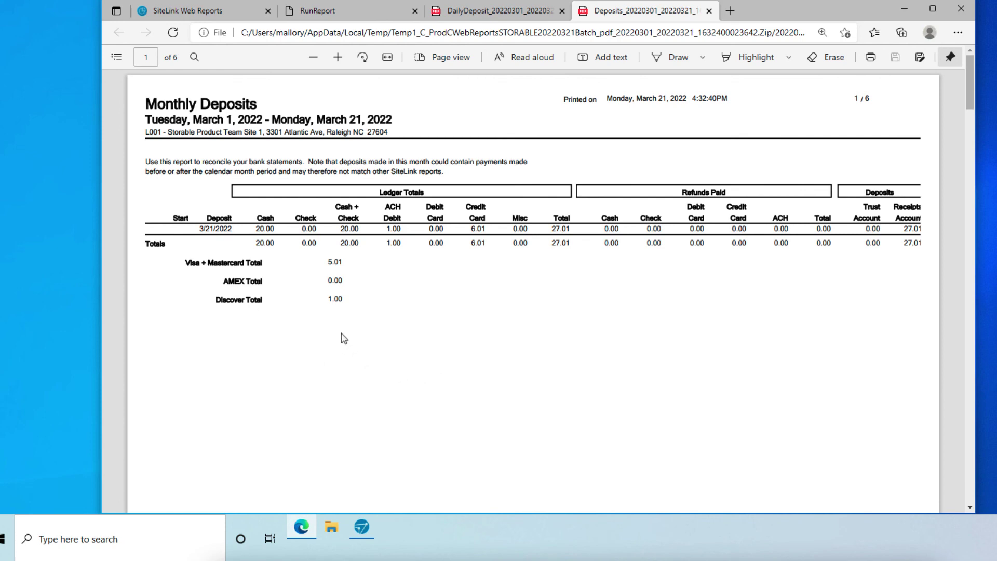
left_click(211, 12)
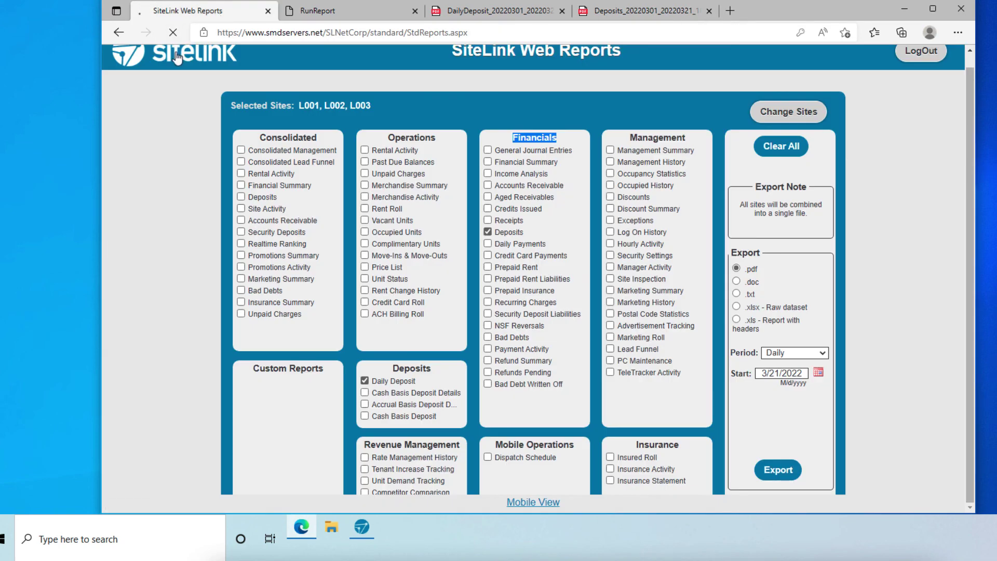